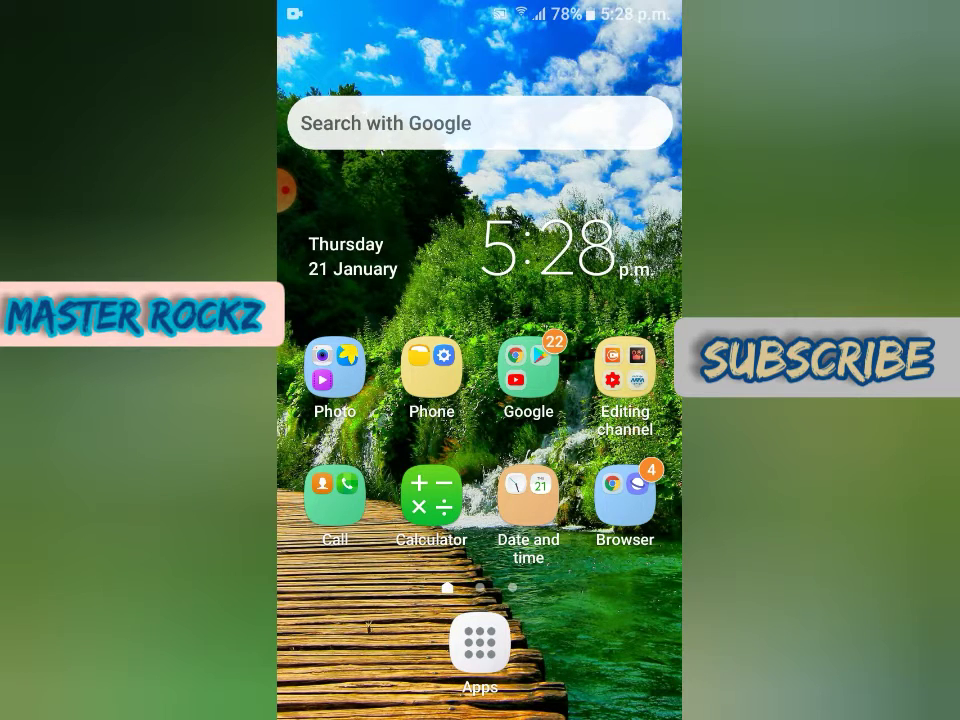
click(286, 190)
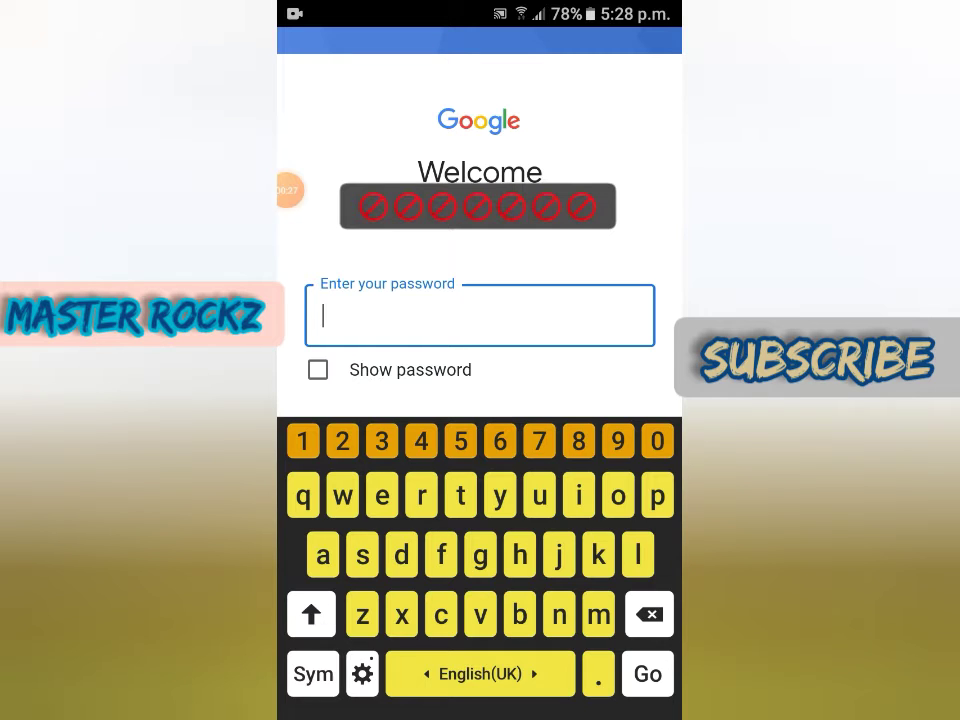
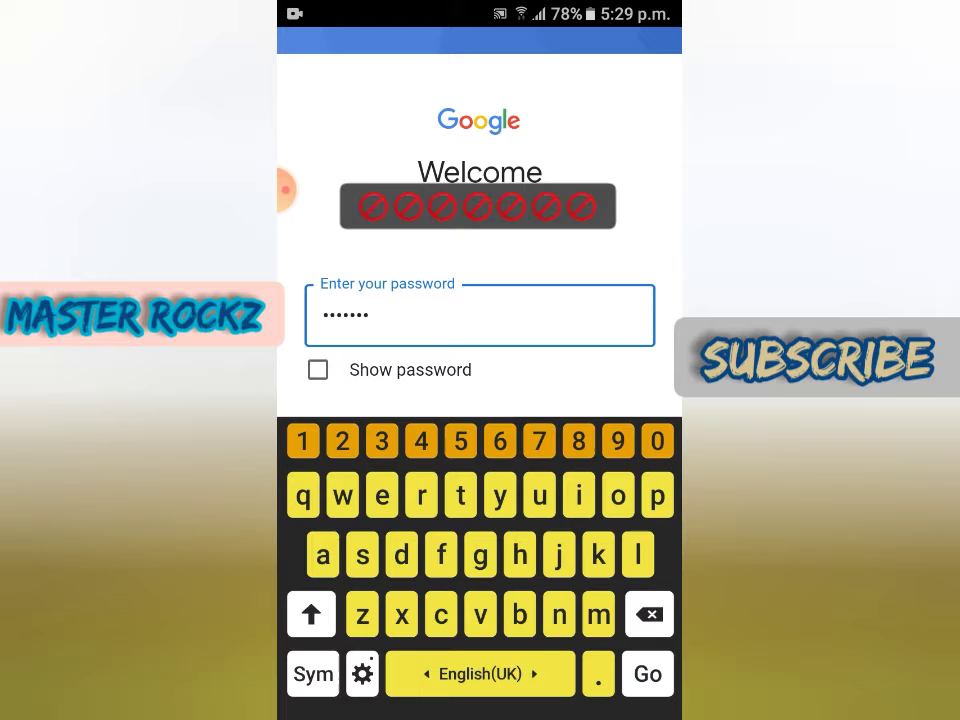
text(1)
text(2)
key(BackSpace)
key(BackSpace)
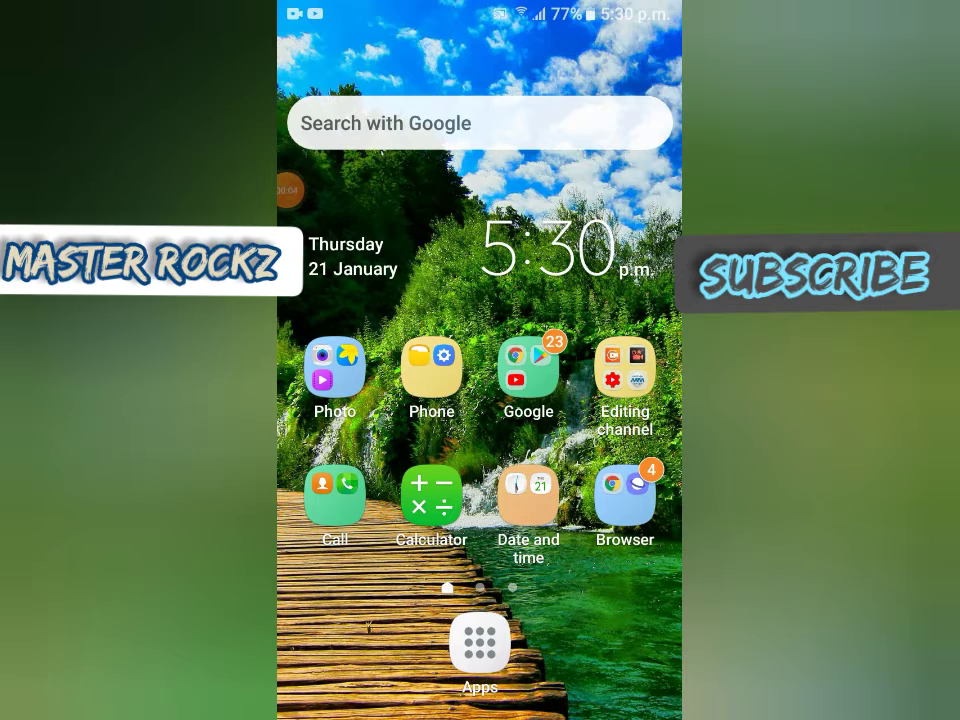
Open Settings from the Phone folder and rerun the recent 'Make passwords visible' search
click(431, 367)
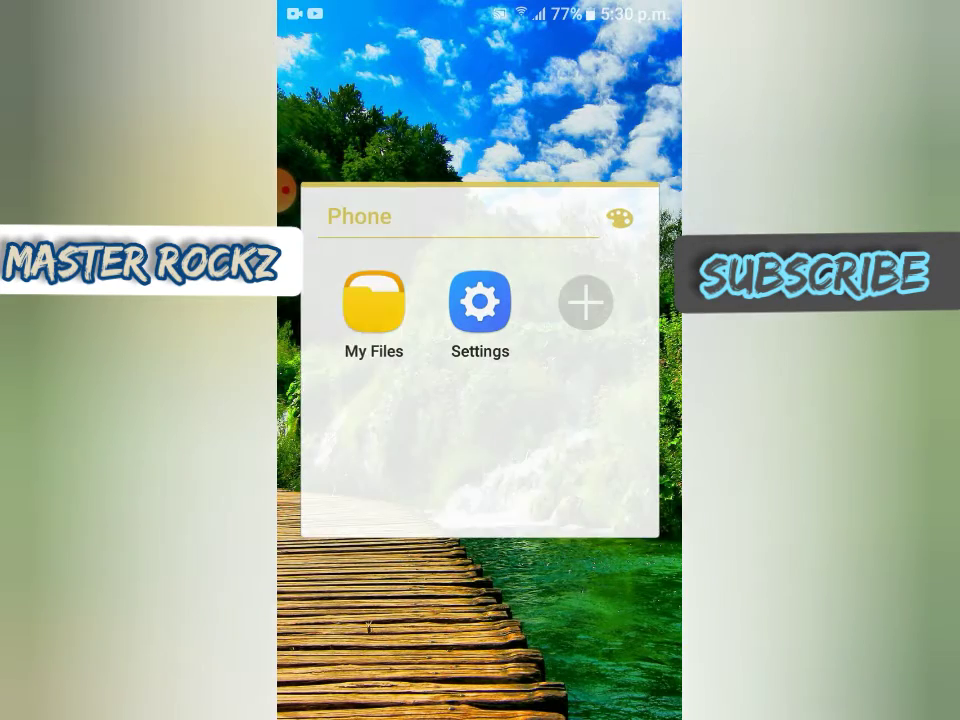
click(480, 302)
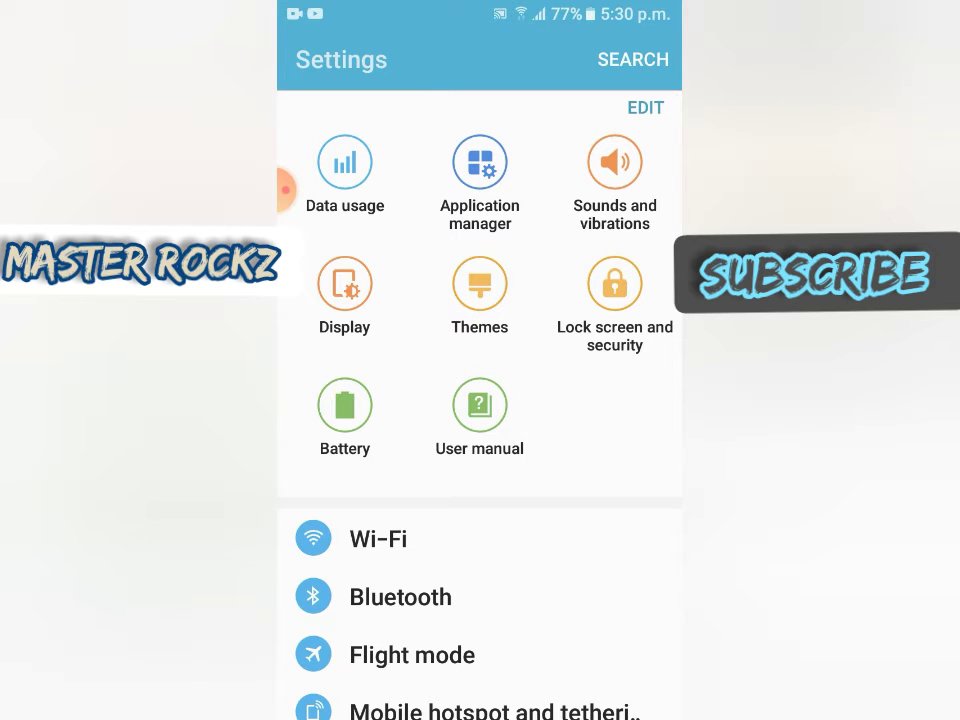
click(633, 59)
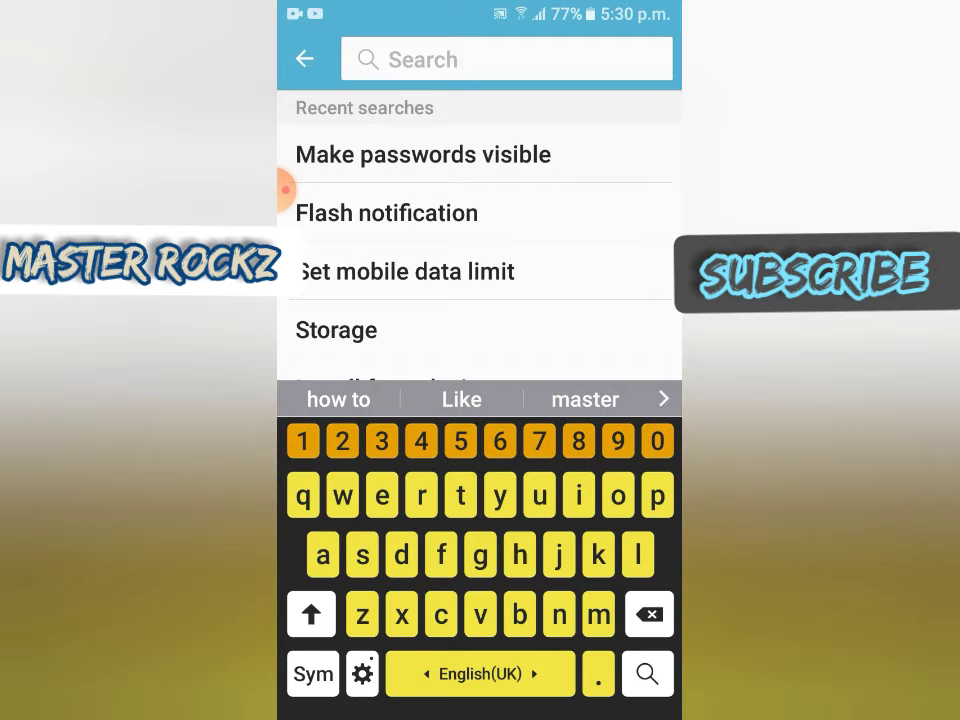
click(423, 154)
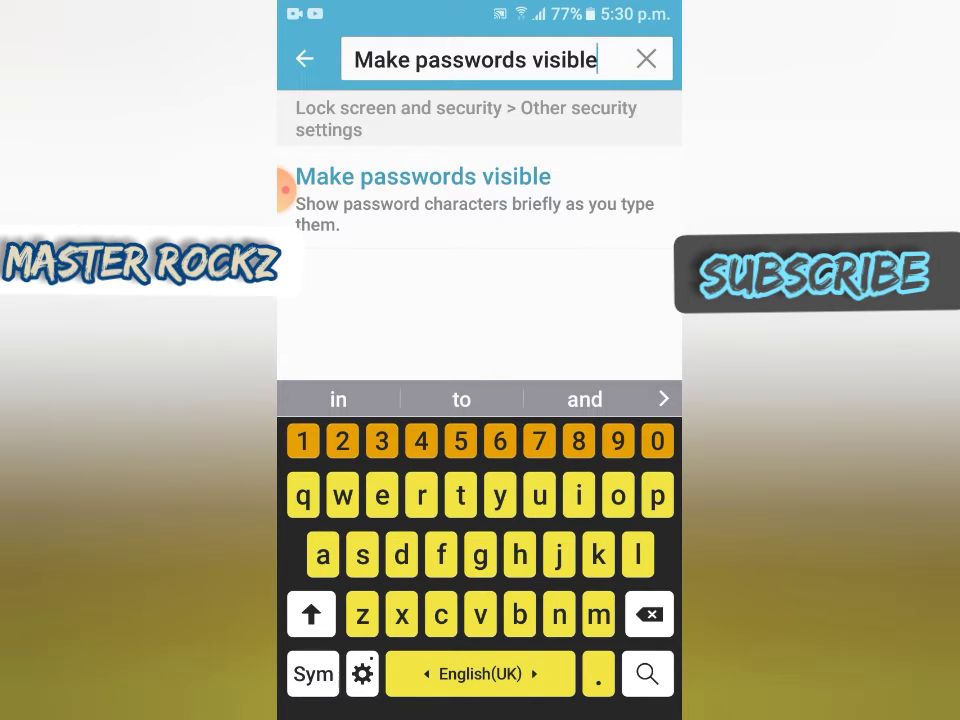
Turn off the Make passwords visible toggle in Other security settings, then go back
click(285, 188)
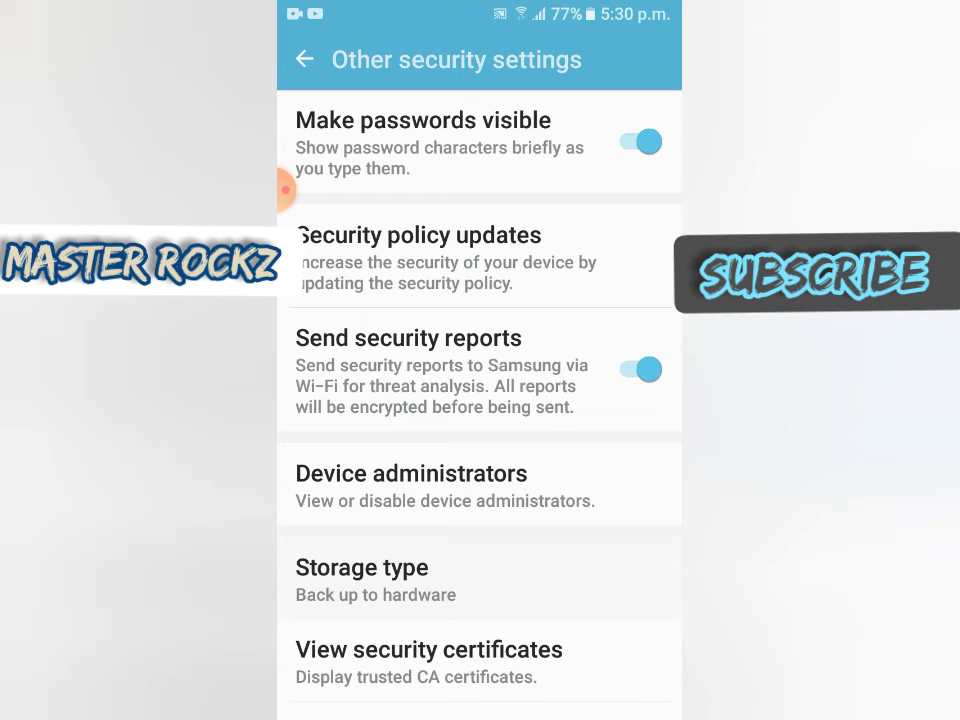
click(640, 142)
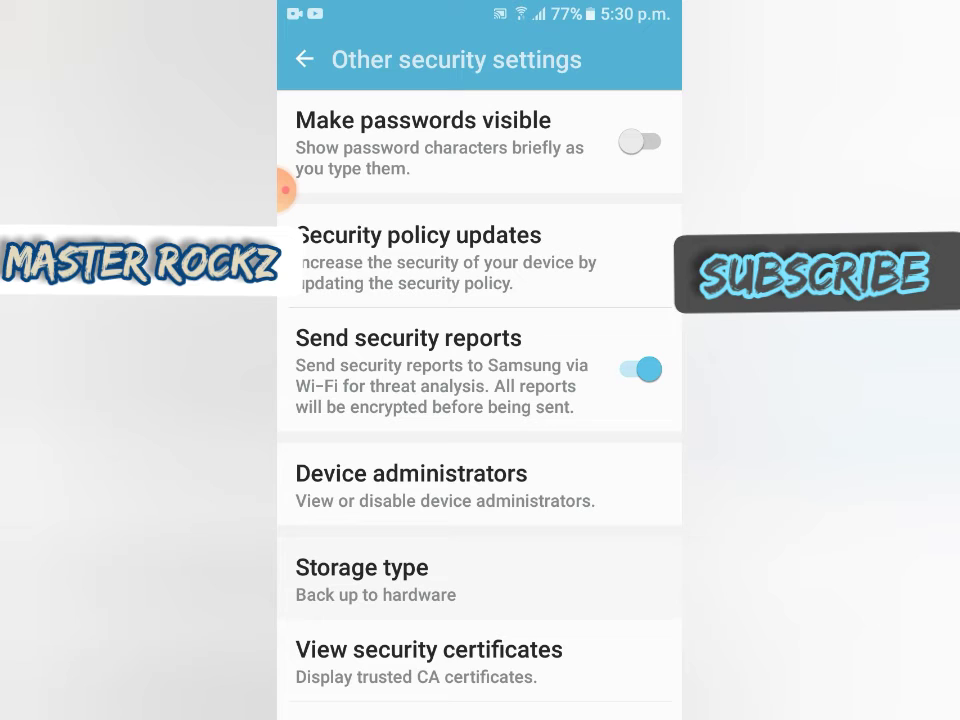
key(Escape)
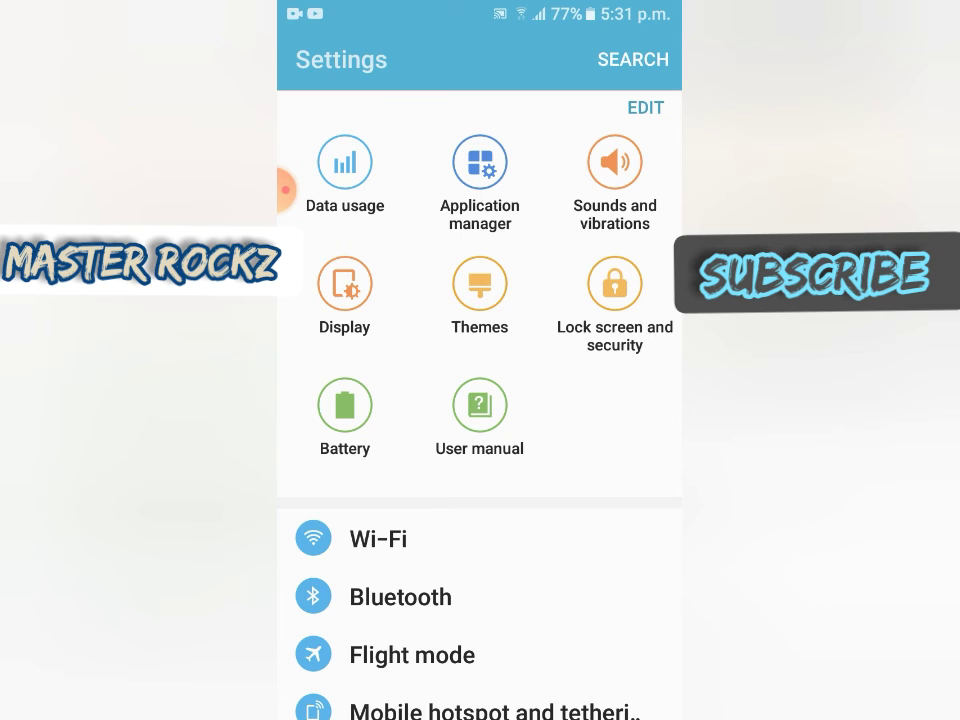
key(Home)
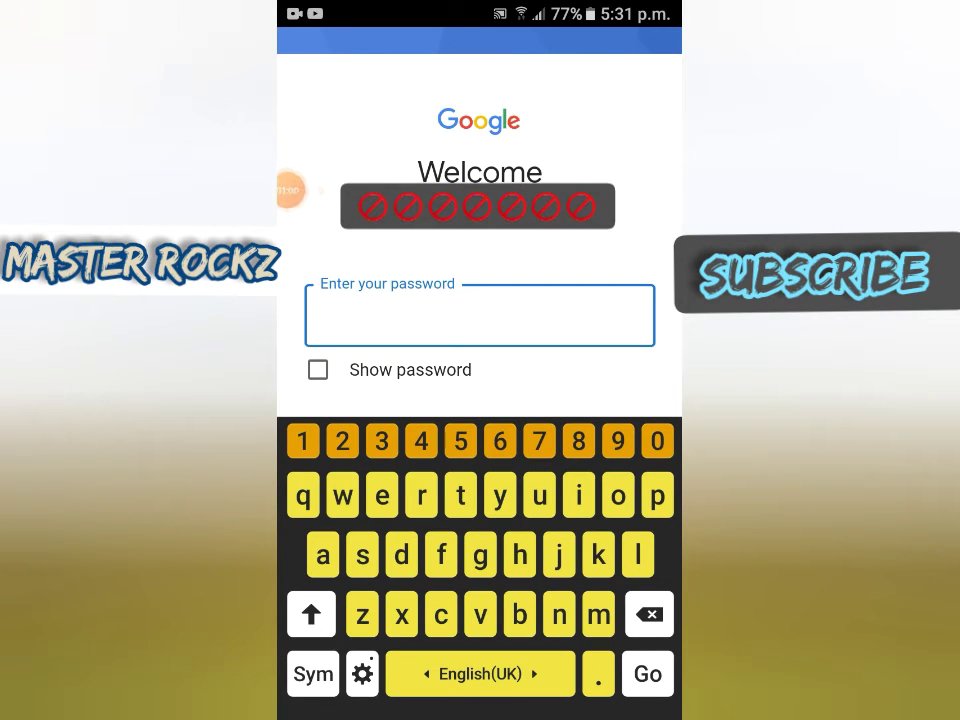
text(ab)
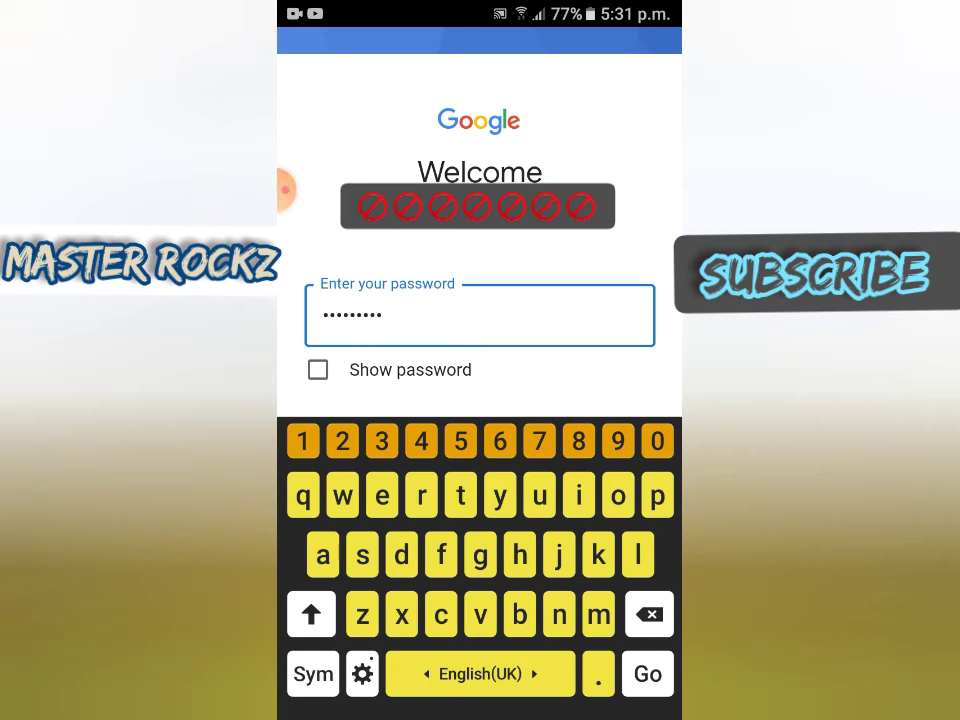